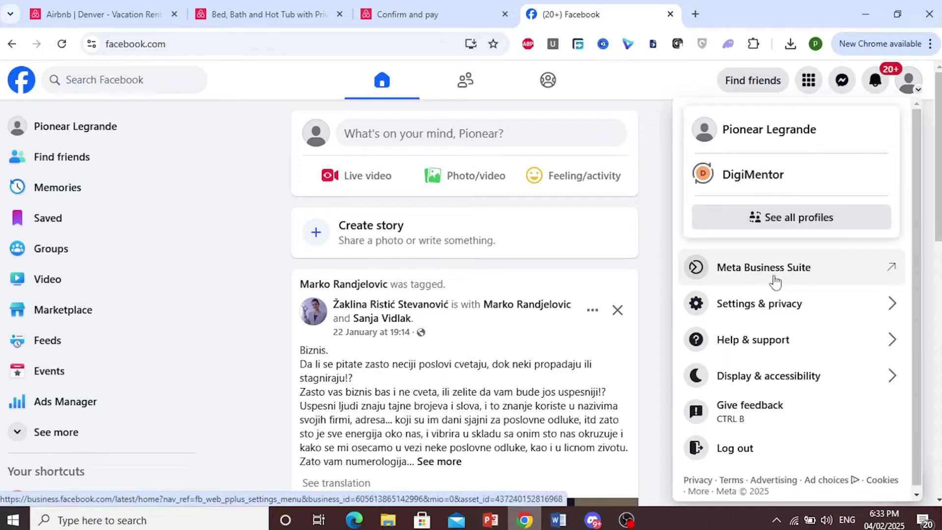
Open Meta Business Suite from the Facebook account and start creating an ad in Ads Manager.
left_click(760, 280)
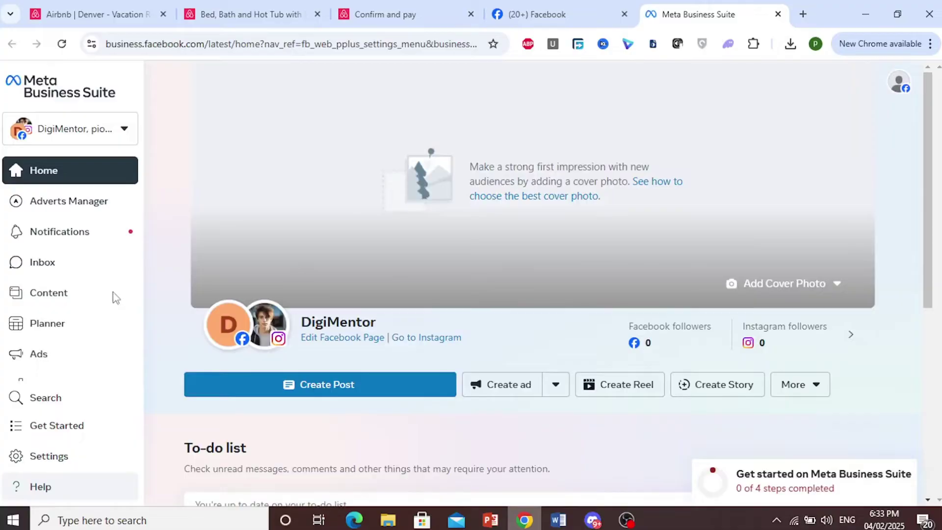
left_click(554, 385)
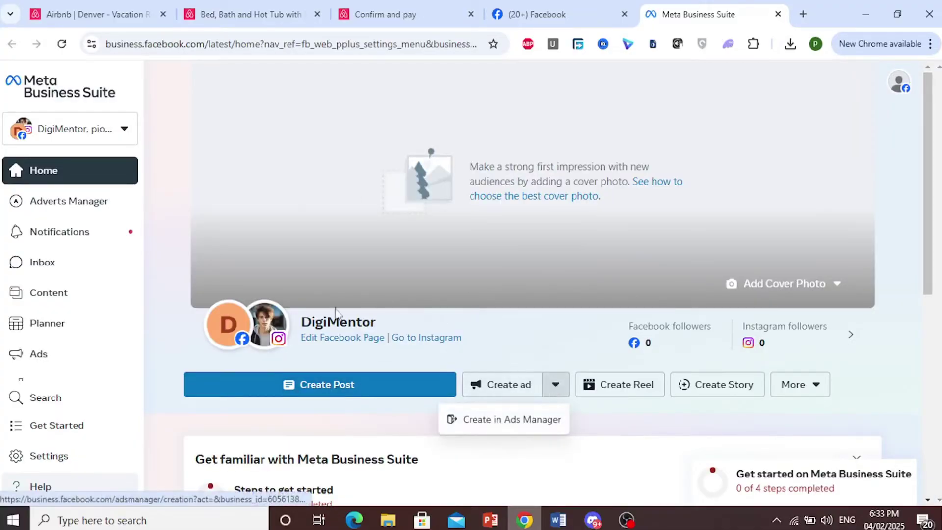
mouse_move(273, 338)
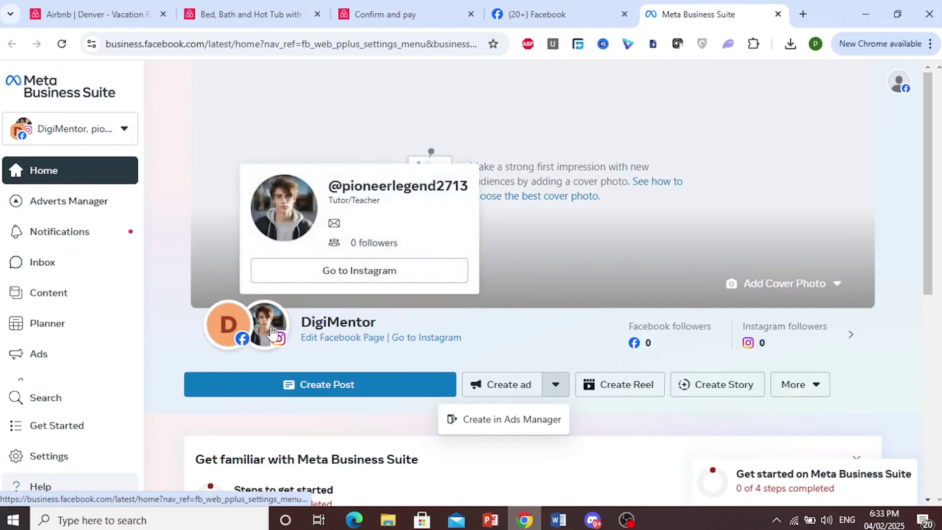
mouse_move(225, 336)
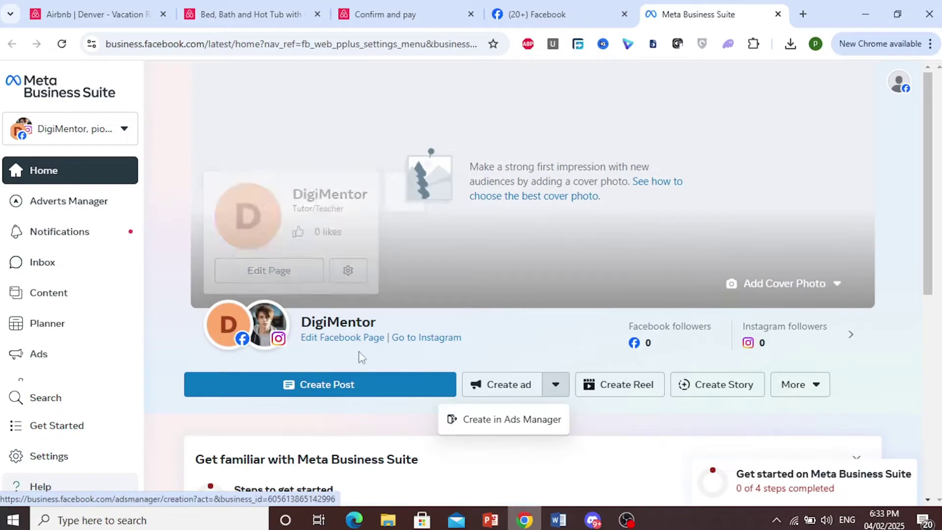
left_click(519, 423)
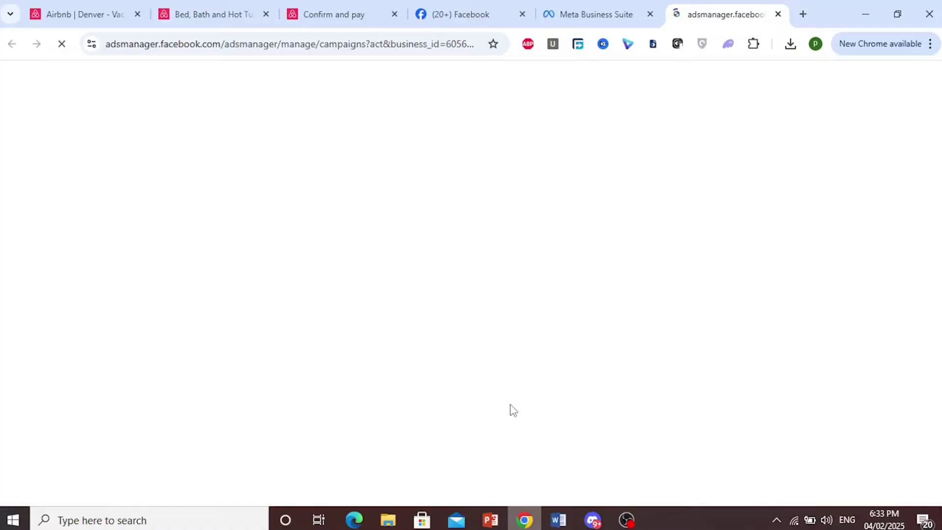
Select the web address of the Airbnb listing "Bed, Bath and Hot Tub with Private Entrance" and return to Ads Manager.
left_click(208, 12)
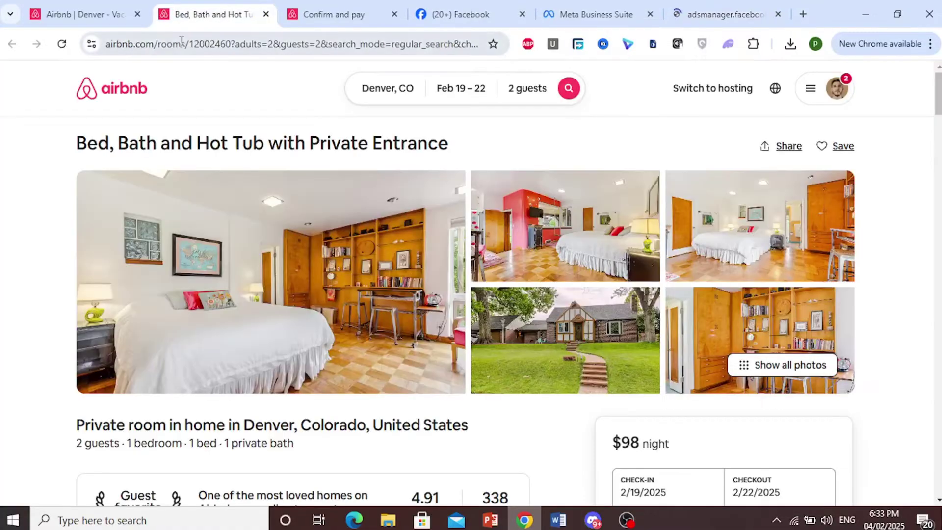
left_click(181, 40)
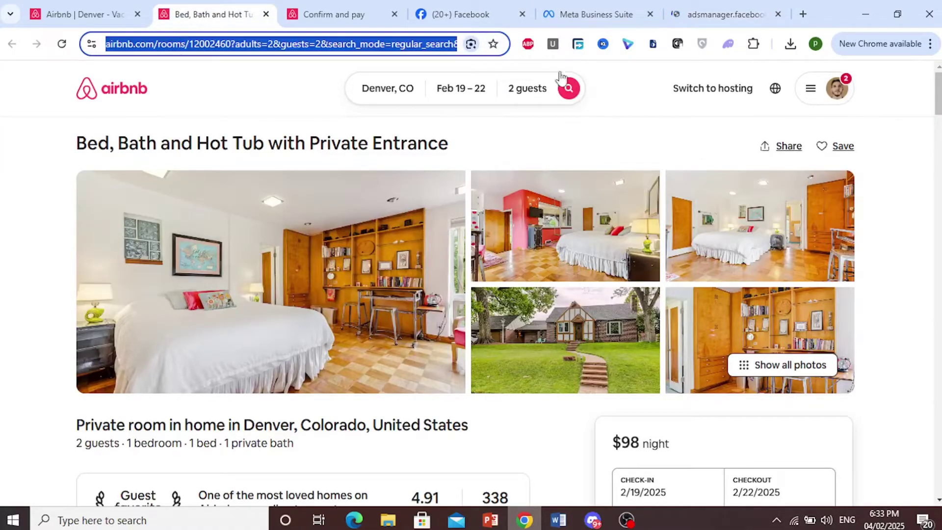
left_click(694, 8)
left_click(699, 529)
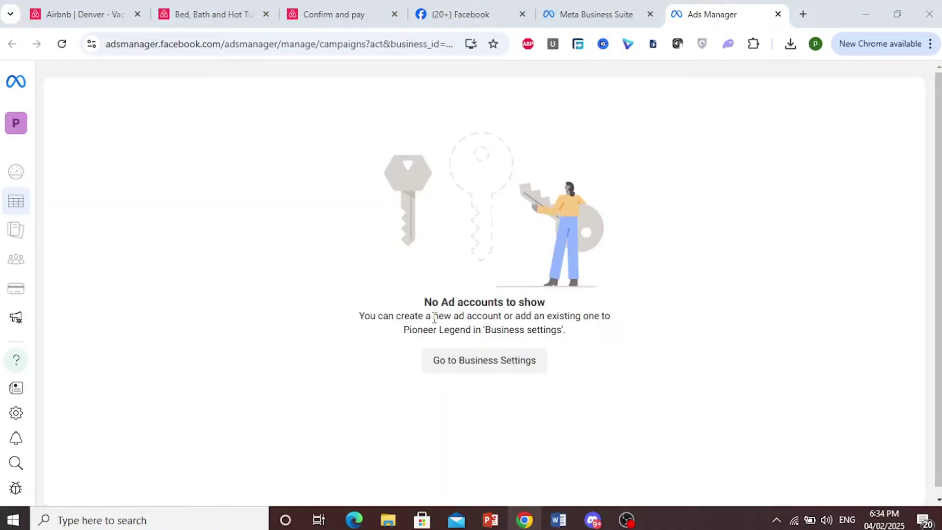
Open the ad account settings of the business portfolio and start creating a new ad account.
left_click(472, 368)
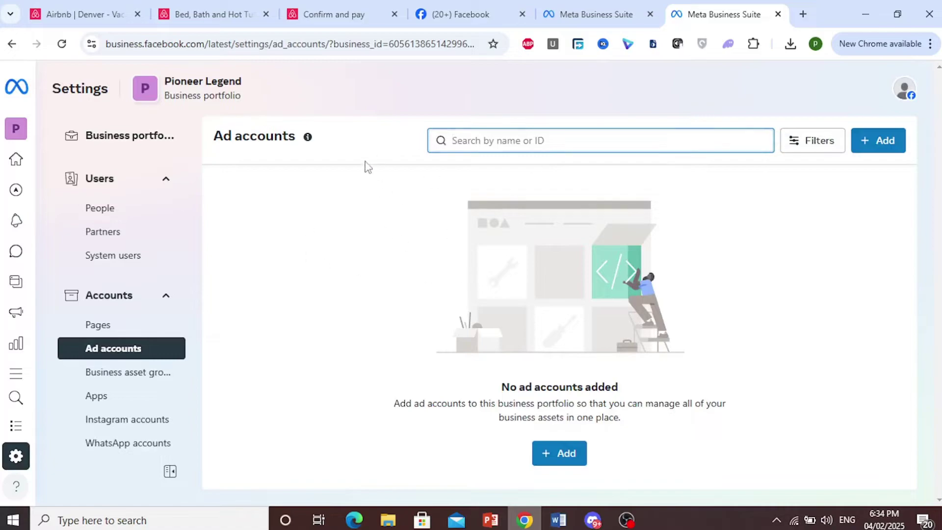
left_click(574, 456)
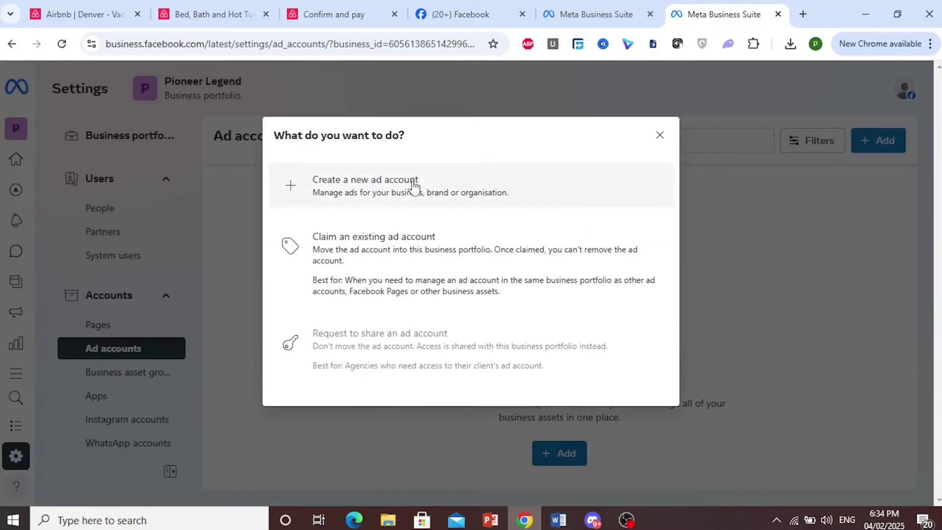
left_click(351, 192)
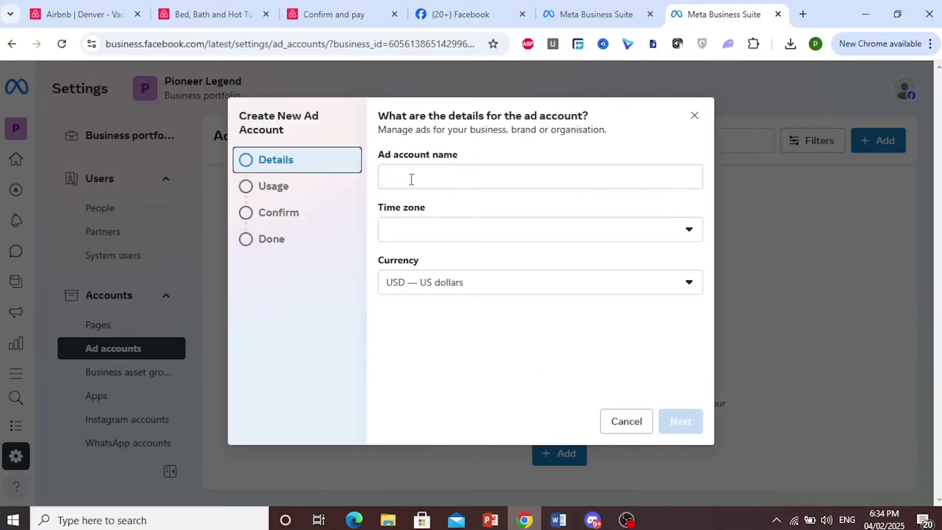
Name the ad account "Airbnb Denver" and set its time zone to (GMT-12:00) Etc/GMT+12.
left_click(412, 179)
type("Airbnb")
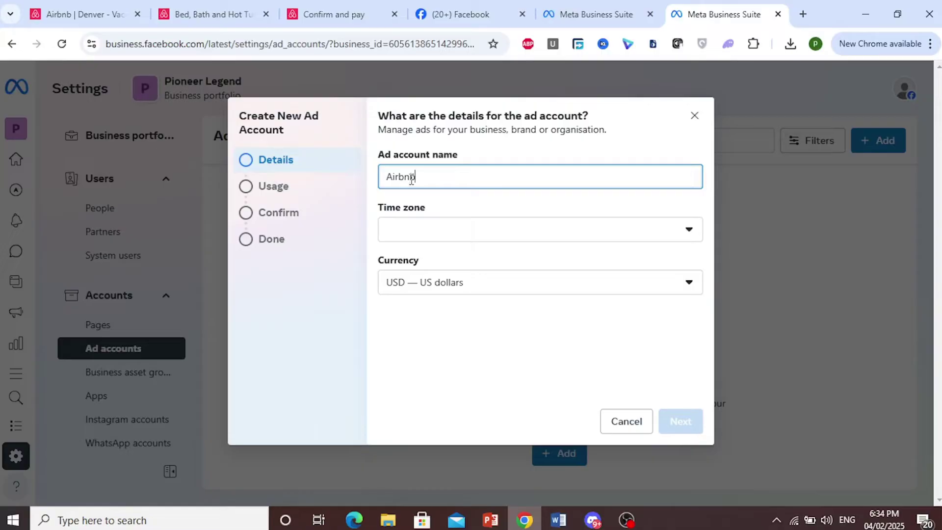
left_click(216, 14)
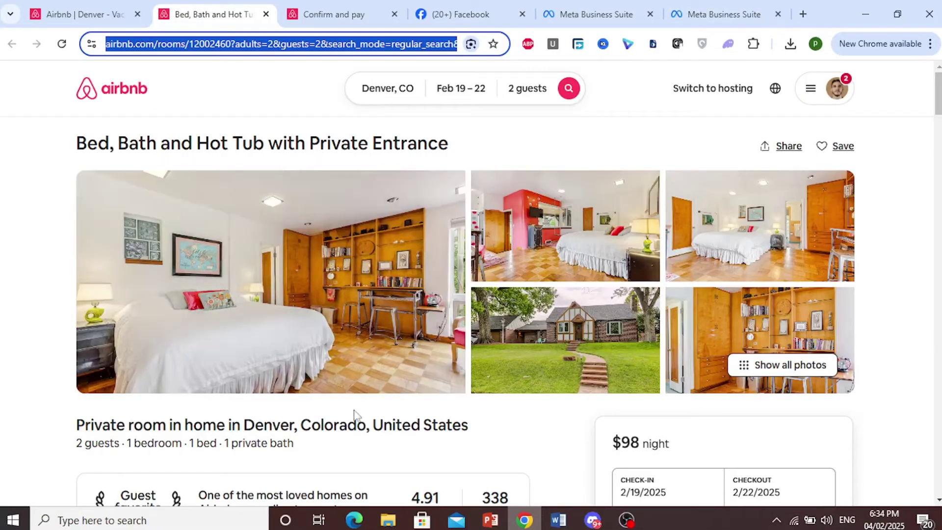
left_click(717, 11)
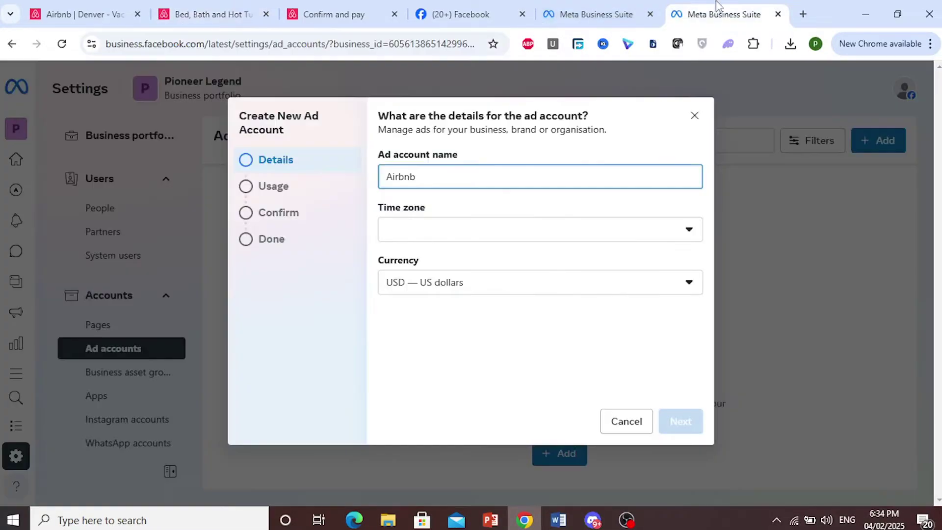
type("Denver")
left_click(505, 231)
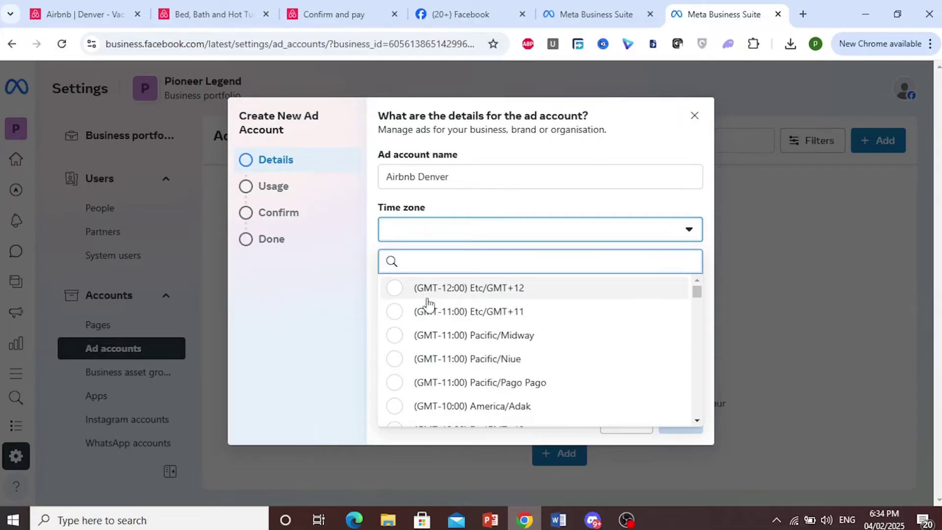
left_click(428, 297)
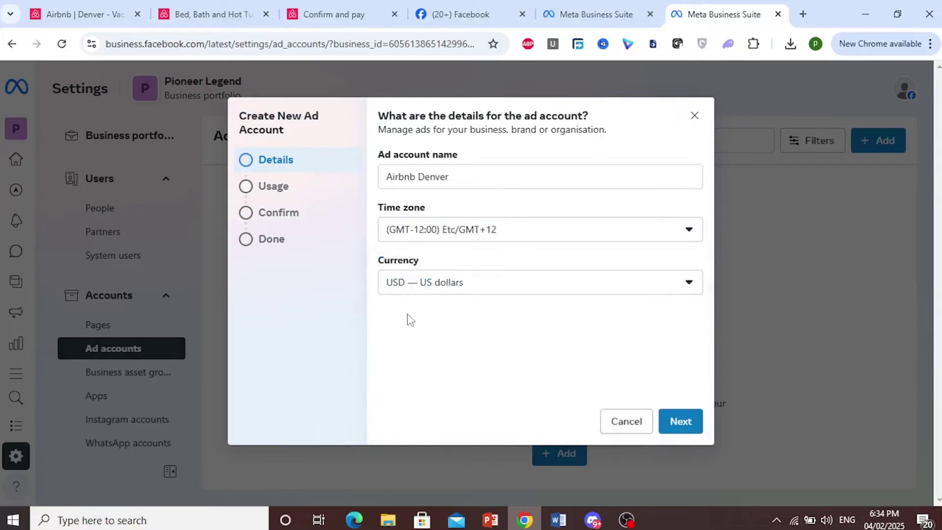
left_click(676, 434)
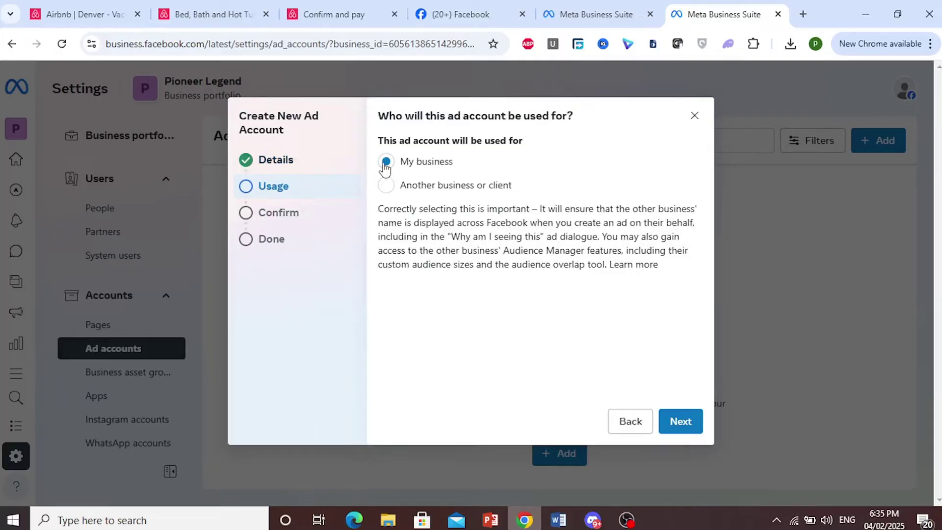
Create the ad account for My business, agreeing to the Meta Terms of Service and Advertising Policies.
left_click(675, 425)
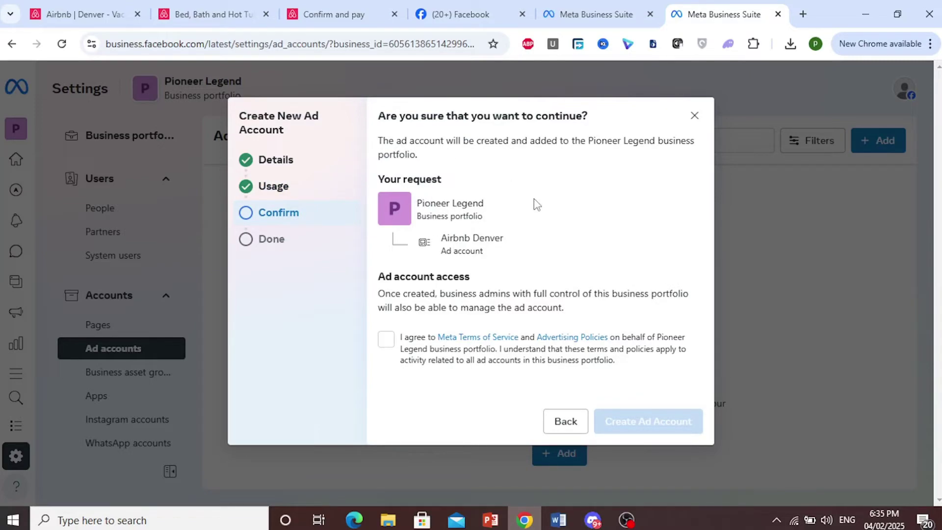
left_click(386, 340)
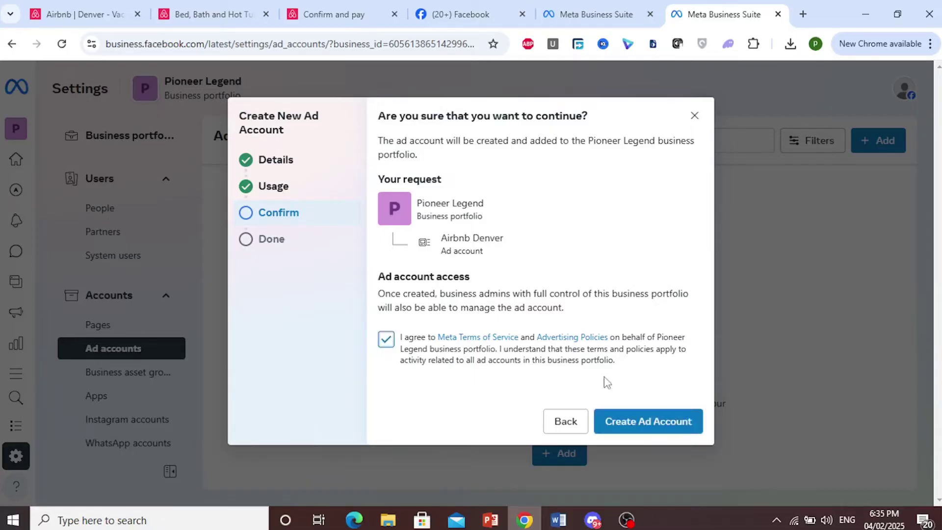
left_click(651, 420)
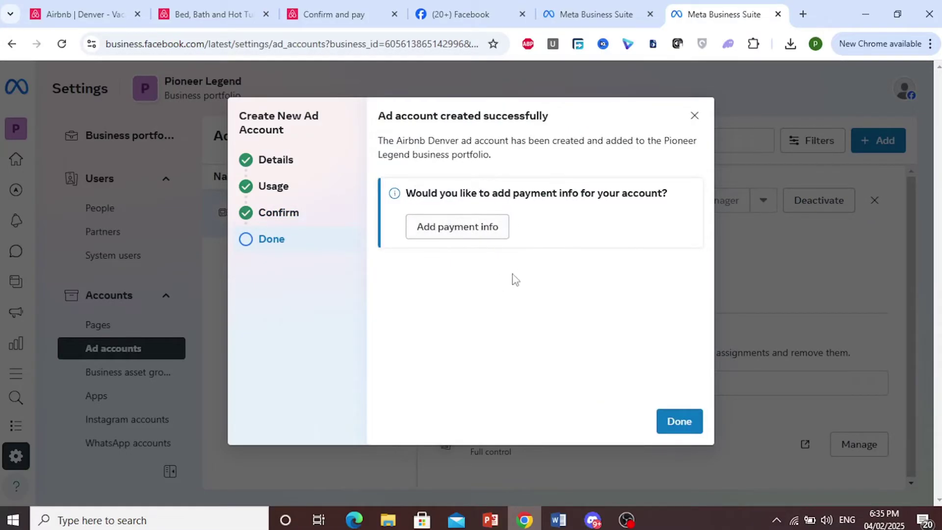
left_click(680, 422)
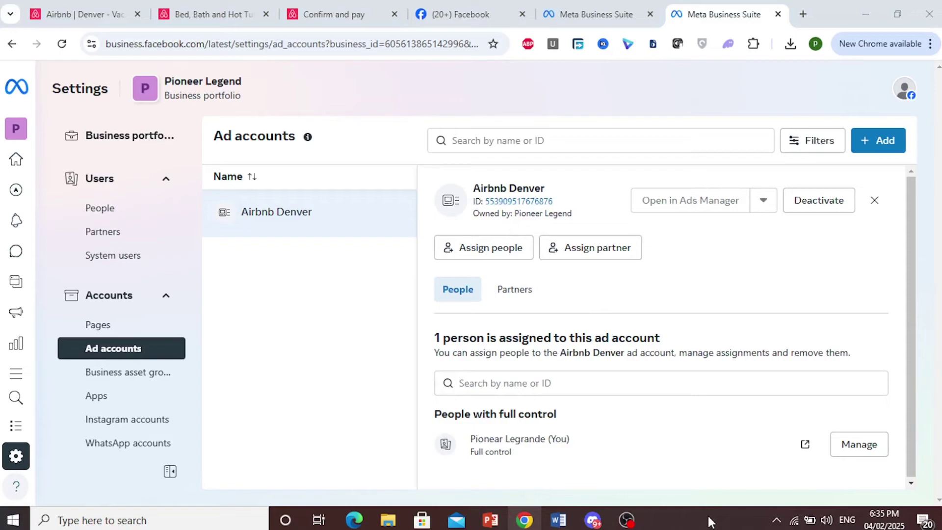
Create a new ad from Business Suite with the goal "Get more website visitors" and accept the Non-discrimination Policy.
key("ctrl+shift+Tab")
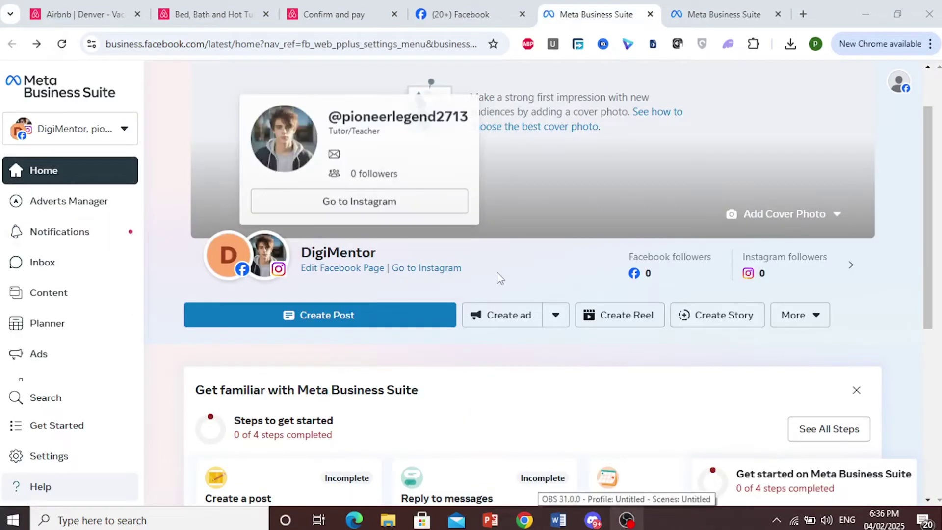
left_click(510, 316)
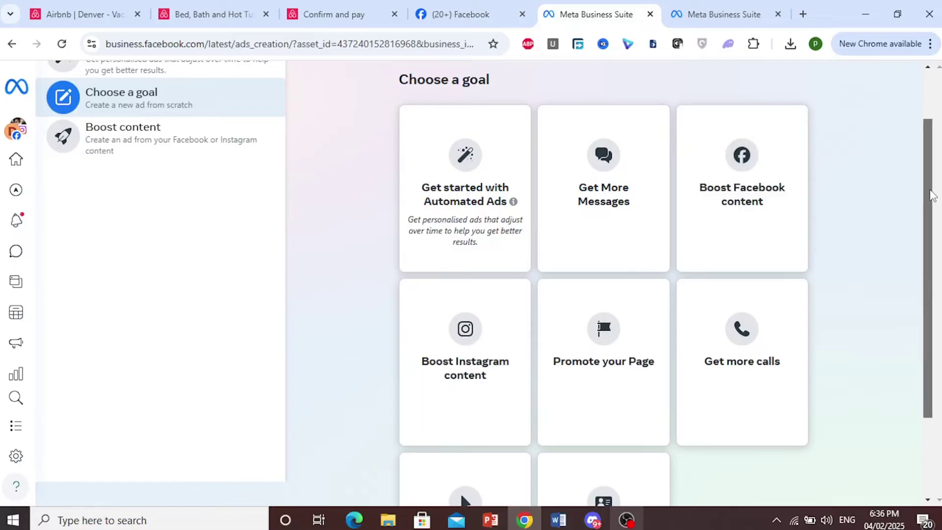
left_click_drag(931, 193, 920, 276)
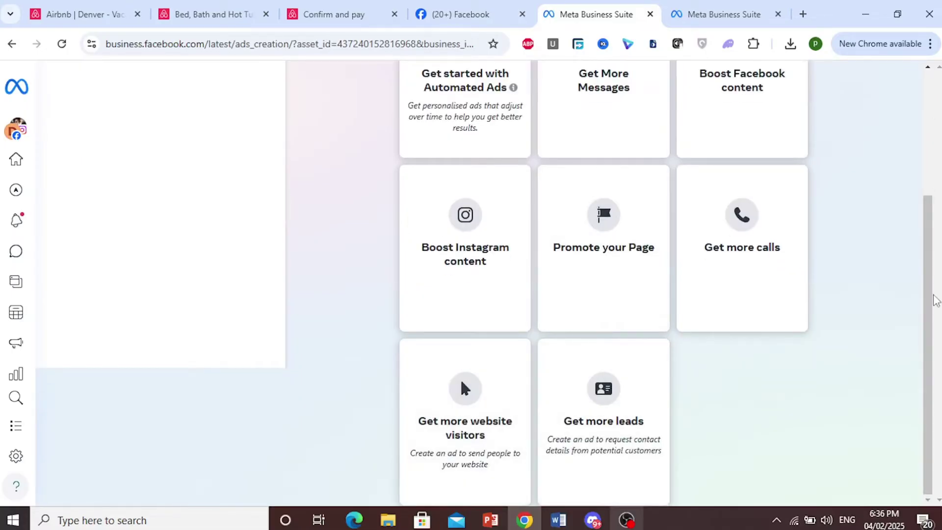
left_click(617, 250)
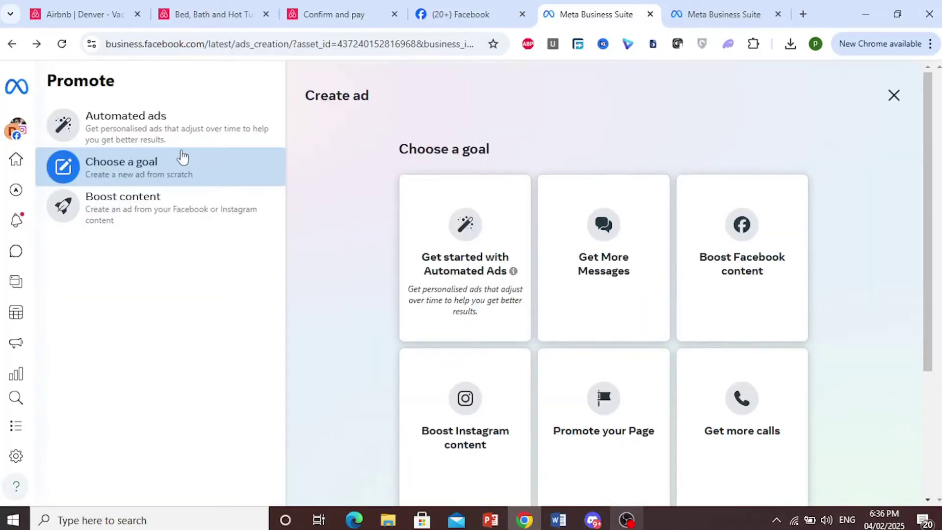
scroll(487, 425, "down", 3)
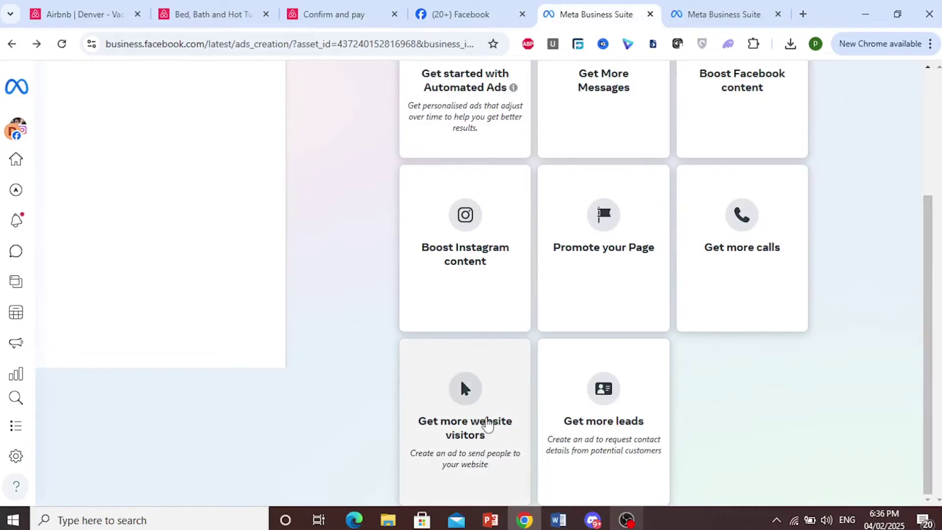
left_click(487, 423)
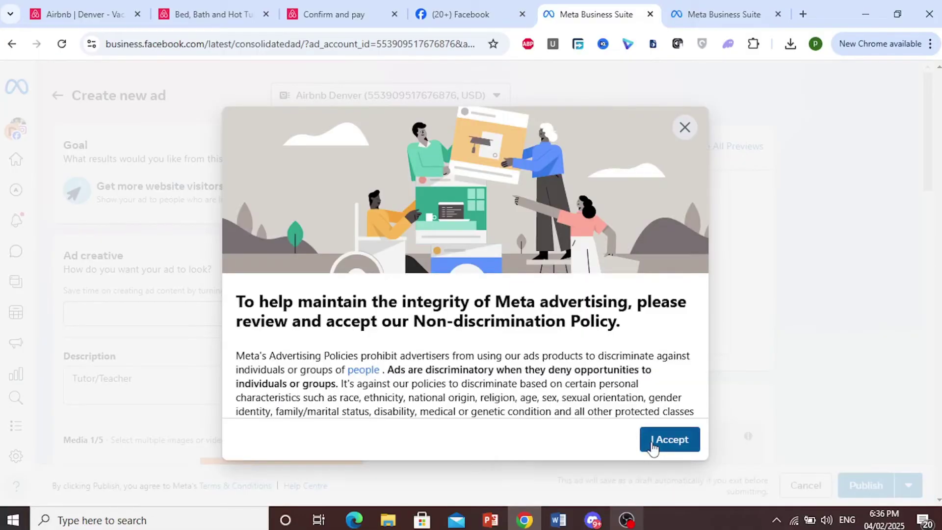
left_click(655, 445)
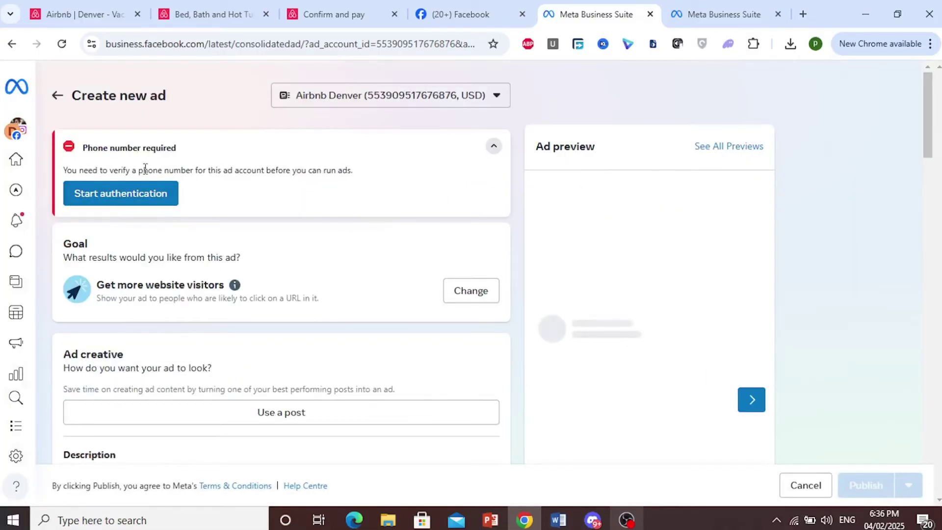
Replace the ad description with the copy beginning "Stay in this stylish 1-bedroom, 1-bath flat in the heart of Kensington.".
left_click_drag(139, 170, 225, 172)
left_click(213, 167)
scroll(933, 131, "down", 5)
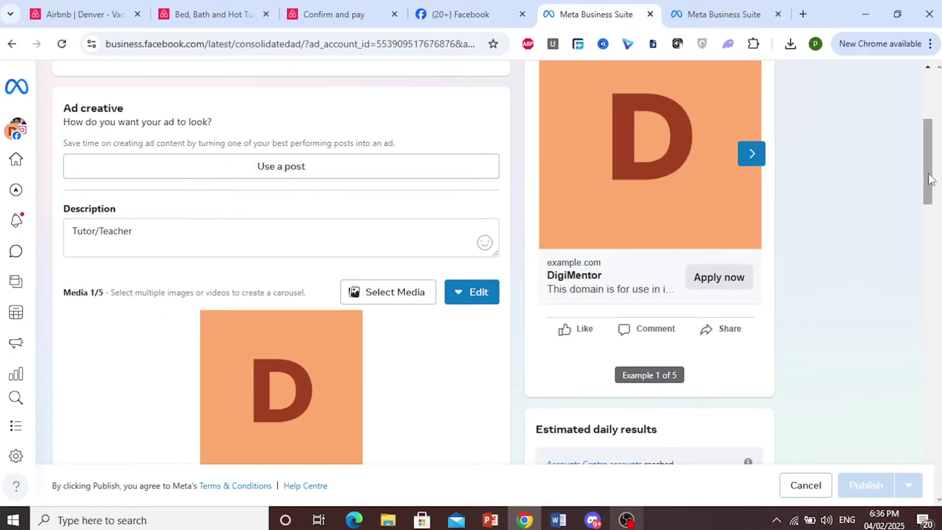
left_click_drag(930, 178, 934, 200)
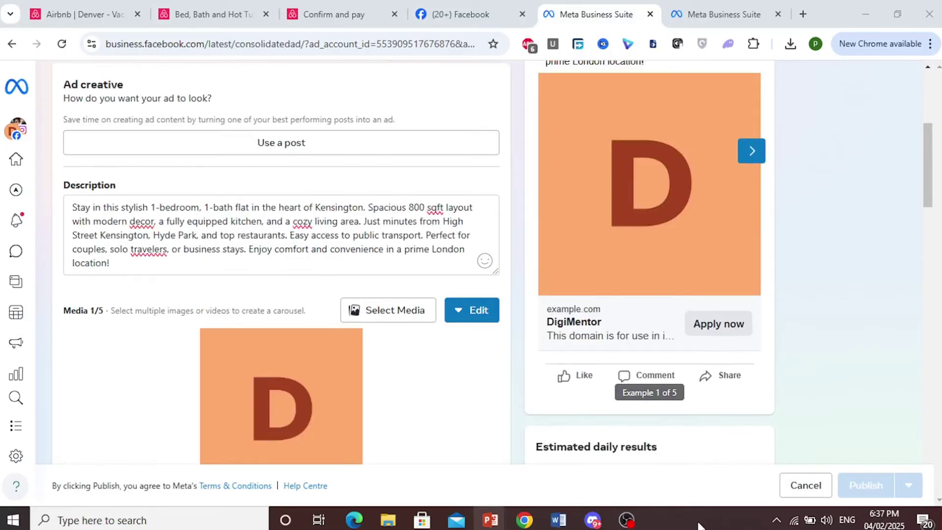
left_click(114, 208)
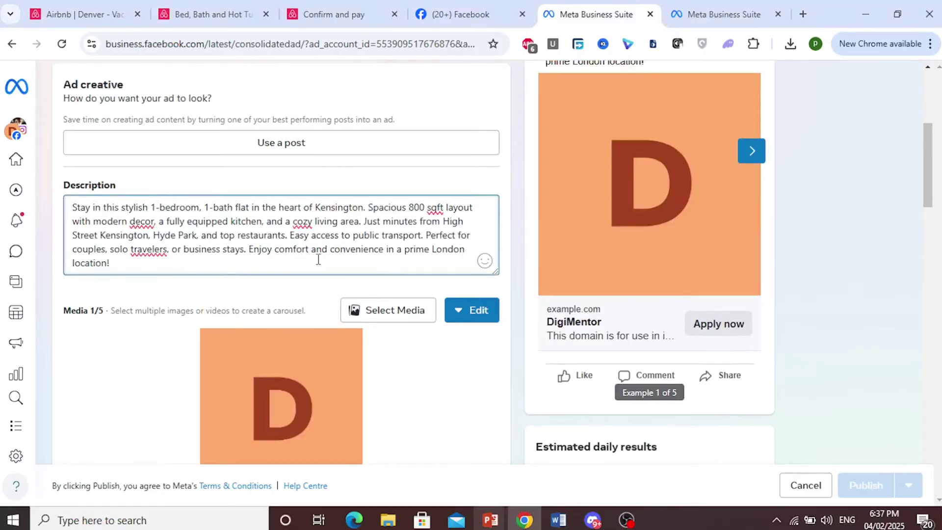
Upload the numbered flat photos from the Pictures folder to the ad's media and remove the default "D" image from the carousel.
left_click_drag(928, 176, 931, 214)
left_click(399, 97)
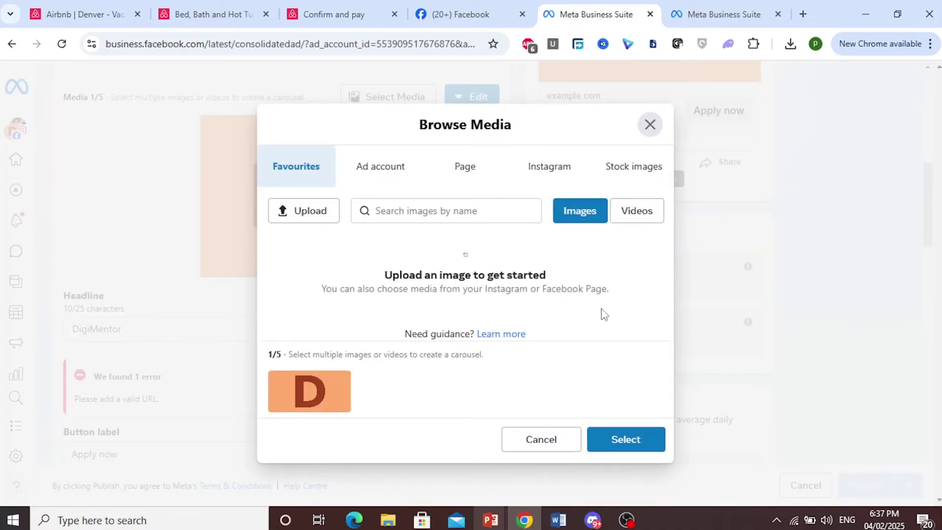
left_click(663, 512)
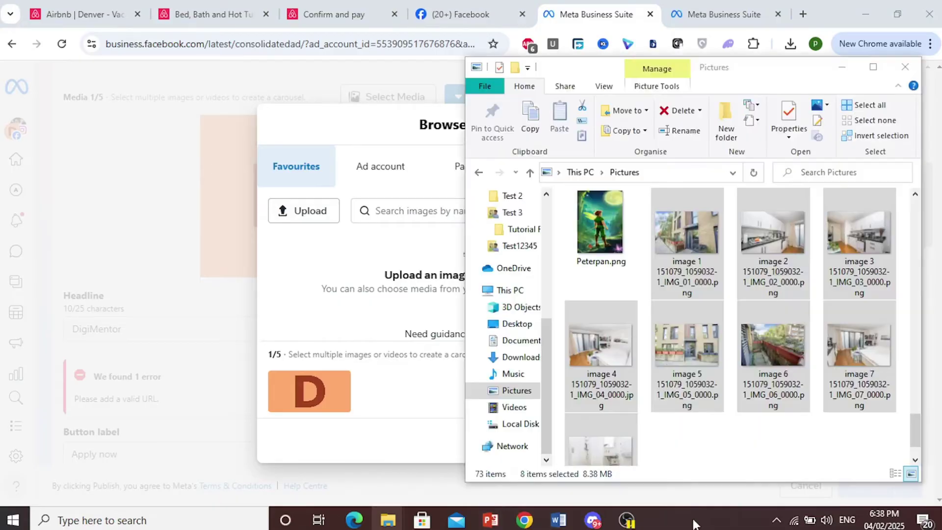
left_click_drag(674, 291, 397, 276)
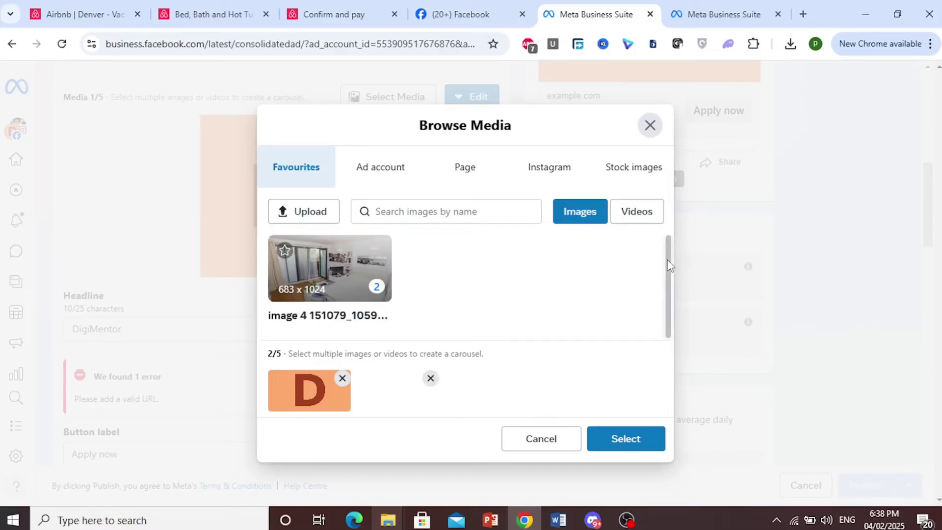
left_click(343, 379)
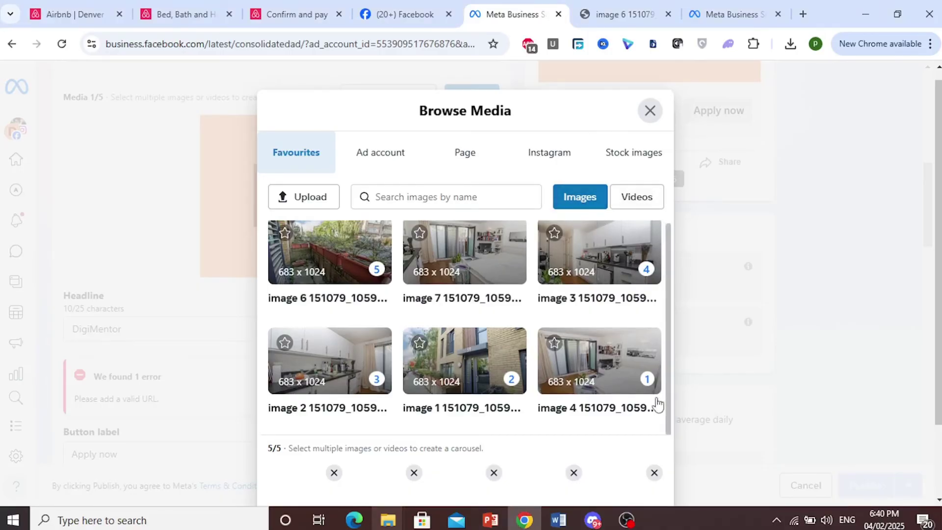
Confirm the five selected flat photos as the ad's carousel media.
scroll(655, 400, "down", 2)
left_click(632, 466)
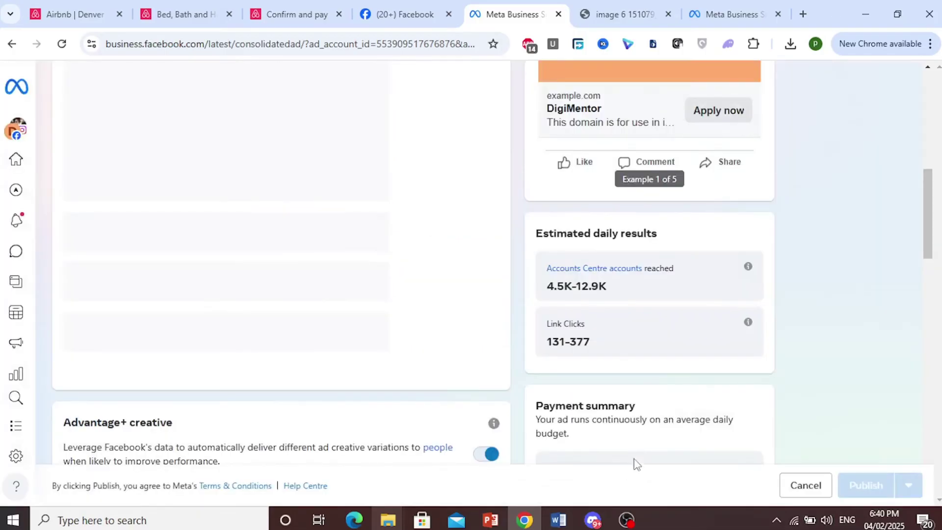
scroll(319, 310, "up", 3)
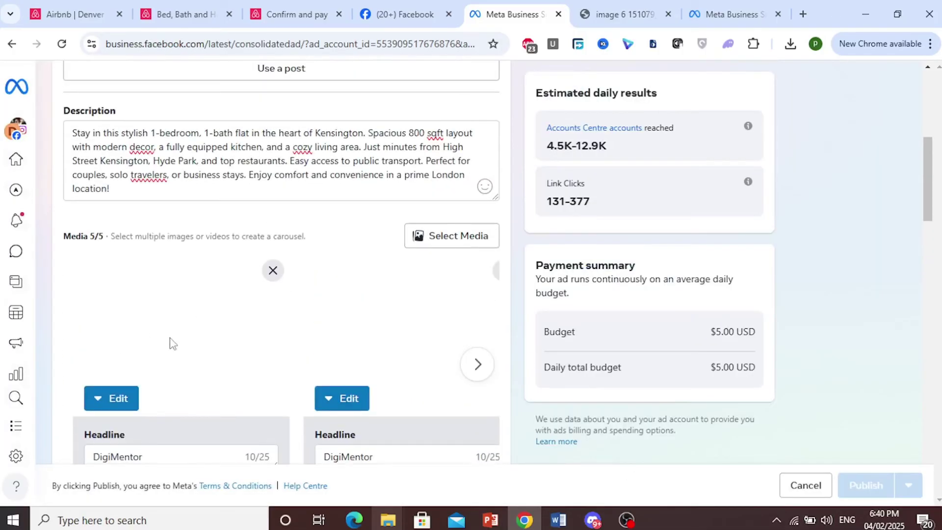
Replace the headline on the carousel cards with "Apartment in Kensington".
scroll(410, 322, "down", 2)
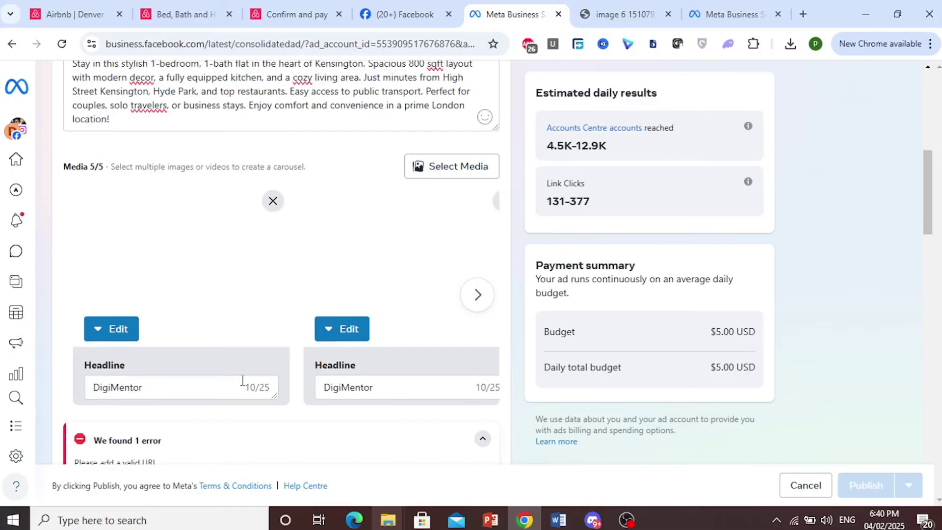
scroll(231, 387, "up", 1)
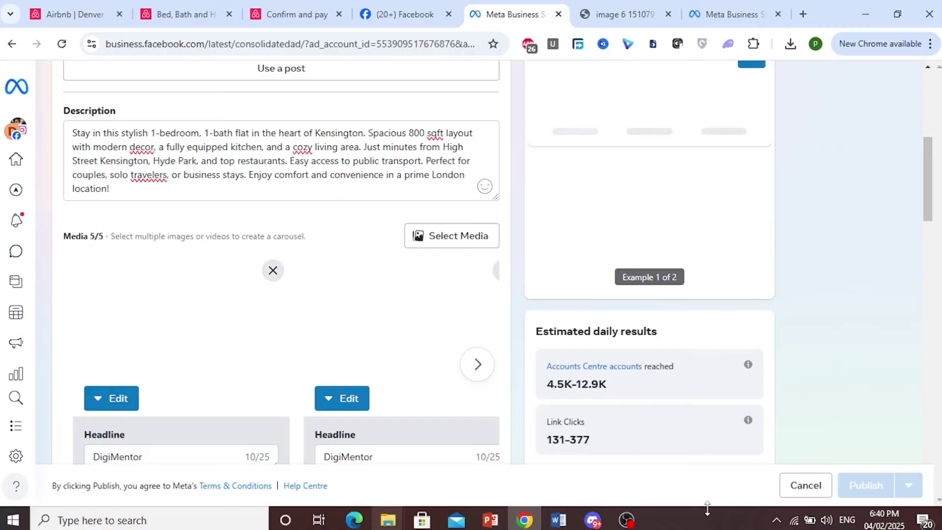
scroll(214, 174, "down", 5)
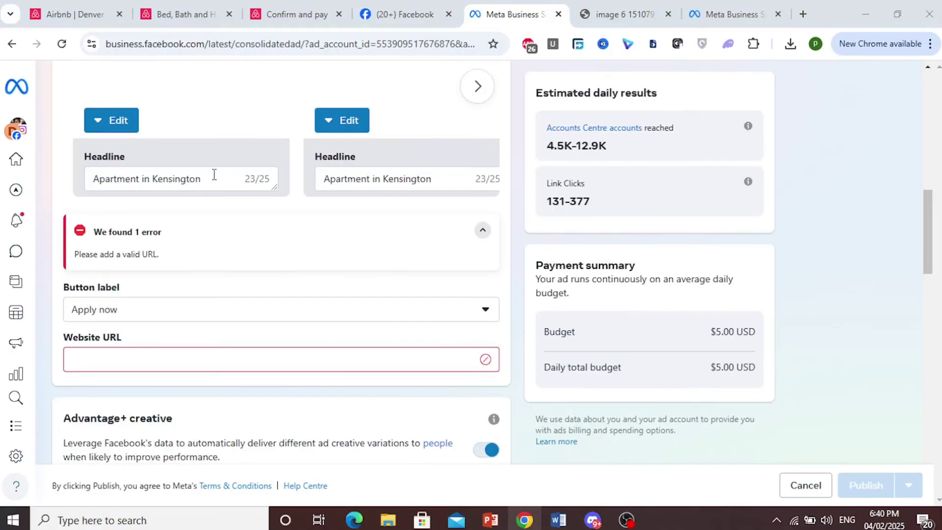
Copy the web address of the "Bed, Bath and Hot Tub with Private Entrance" Airbnb listing into the ad's website URL.
scroll(304, 277, "down", 1)
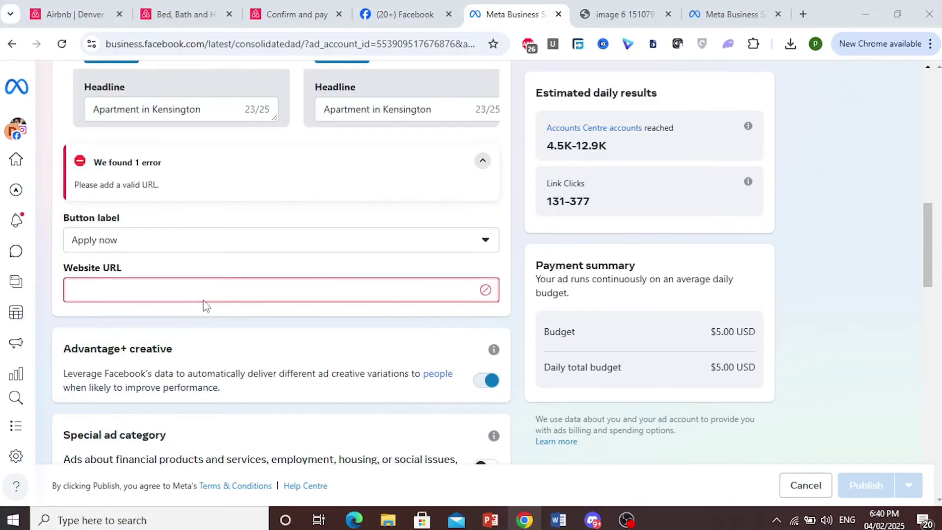
left_click(174, 14)
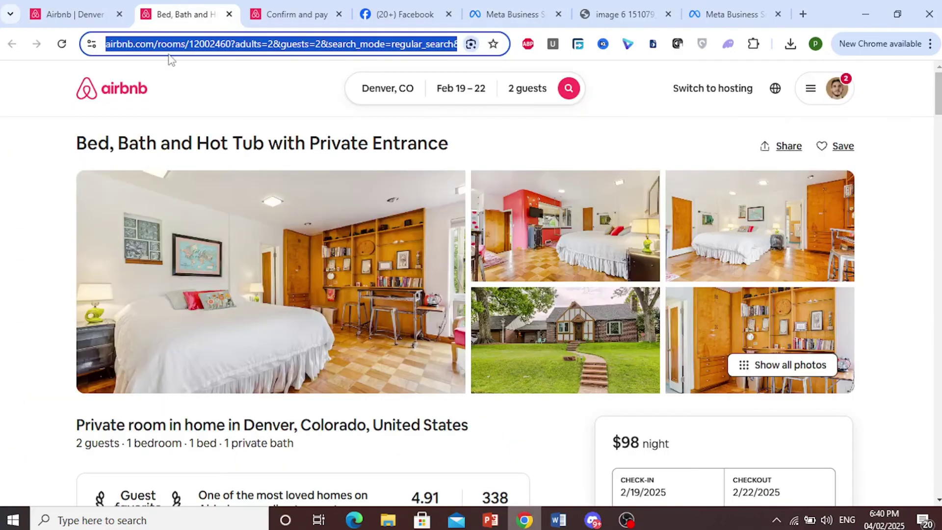
left_click(515, 13)
left_click(136, 297)
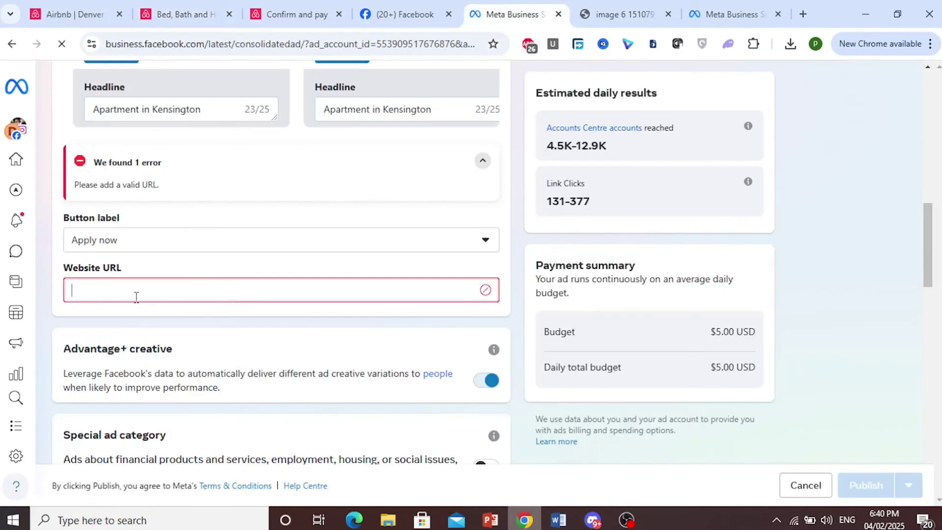
key("ctrl+v")
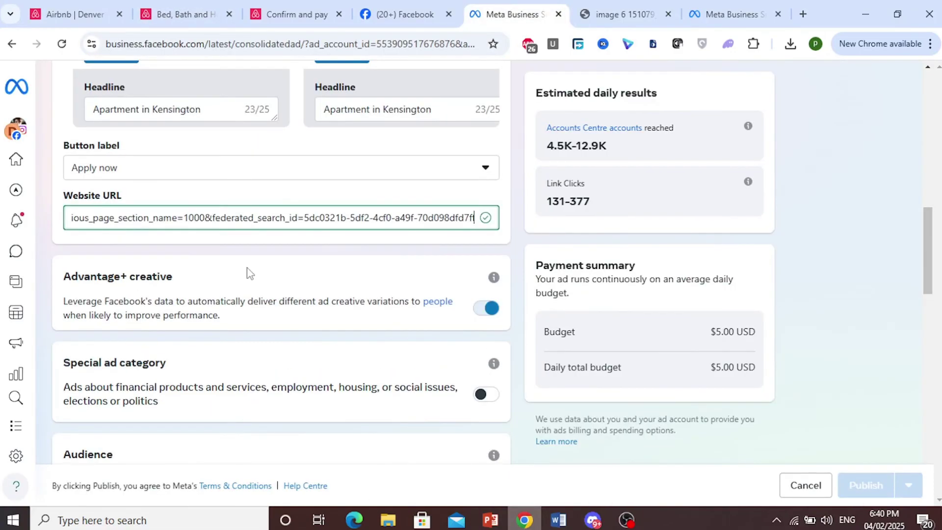
Review the ad's creative, special category, audience, schedule, daily budget, placements, Meta pixel and payment method settings.
scroll(302, 274, "down", 1)
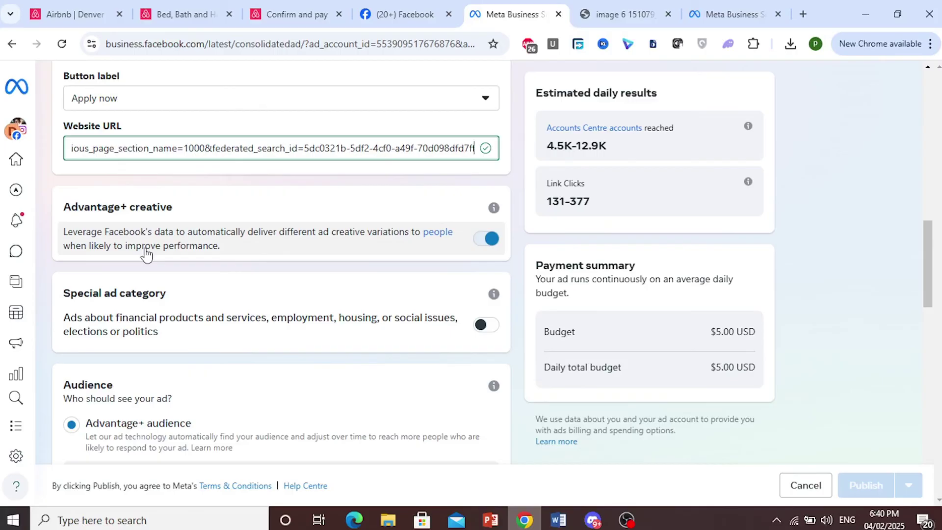
scroll(206, 270, "down", 1)
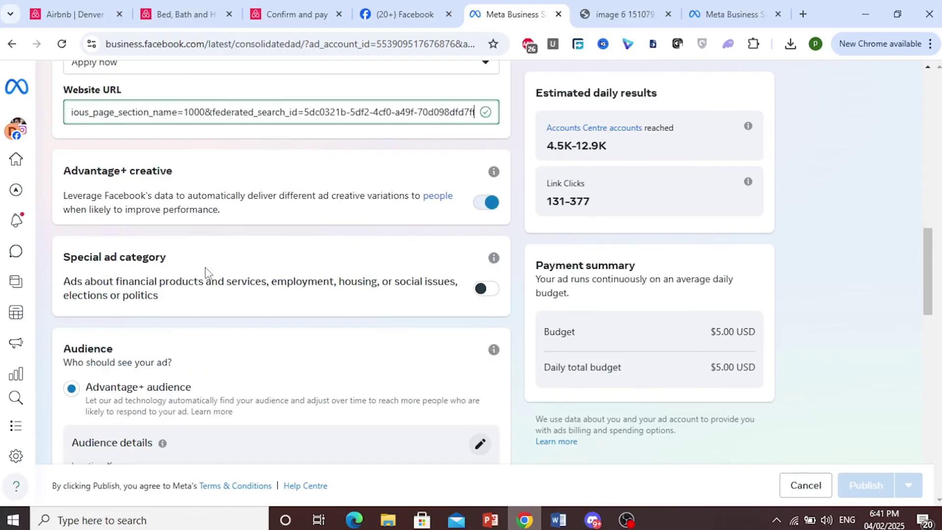
scroll(196, 270, "down", 2)
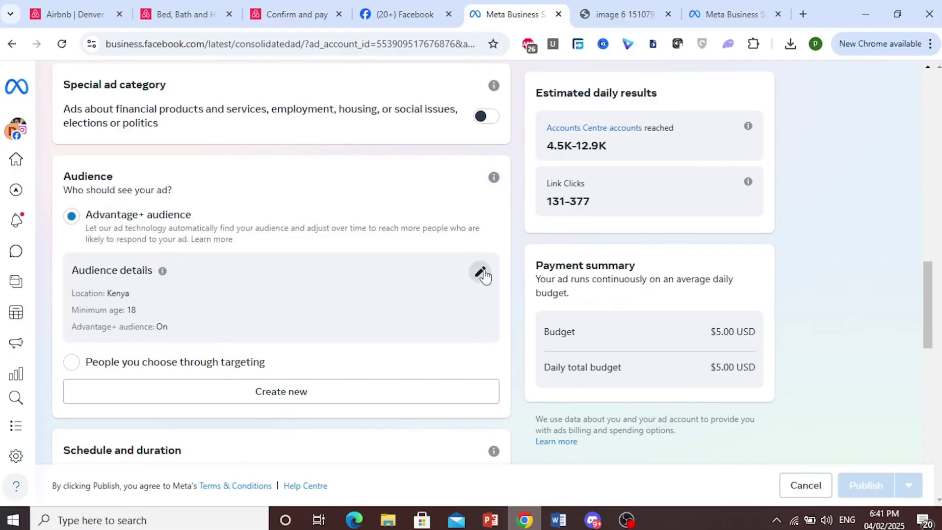
scroll(432, 299, "down", 1)
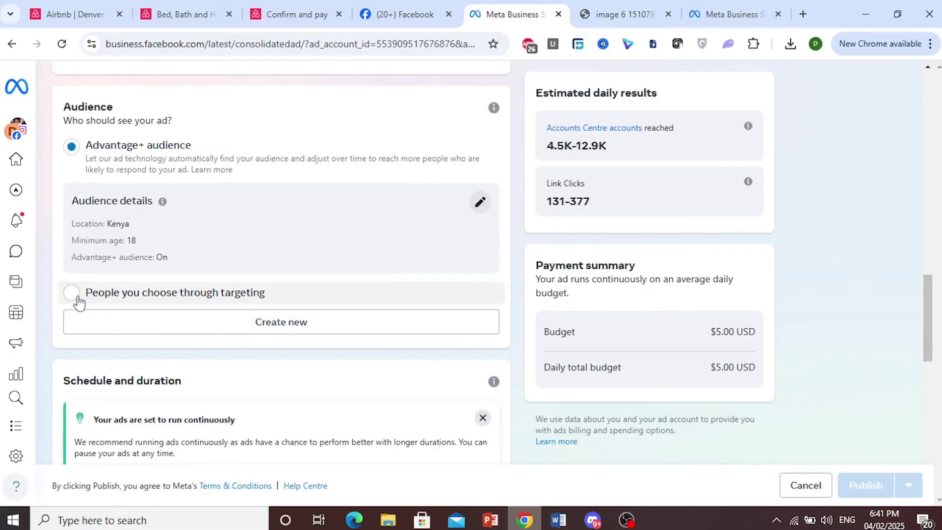
scroll(292, 228, "down", 1)
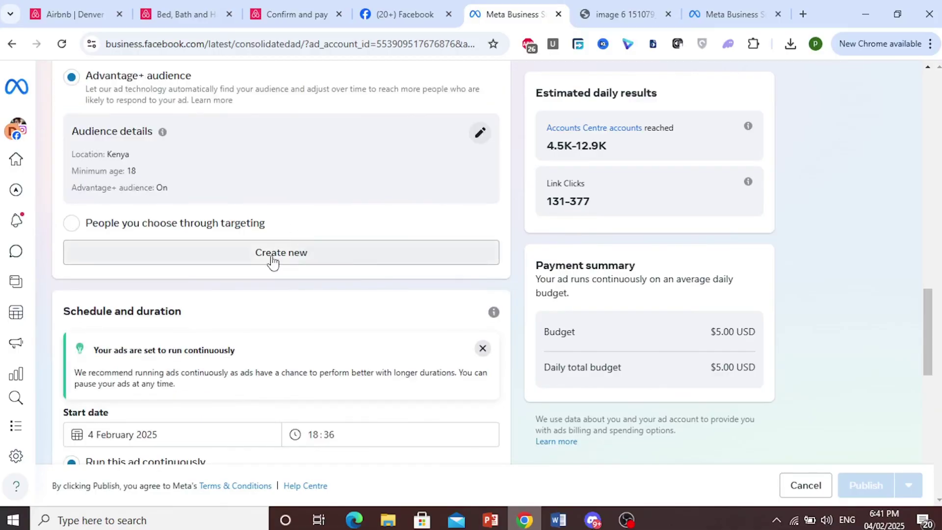
scroll(273, 263, "down", 3)
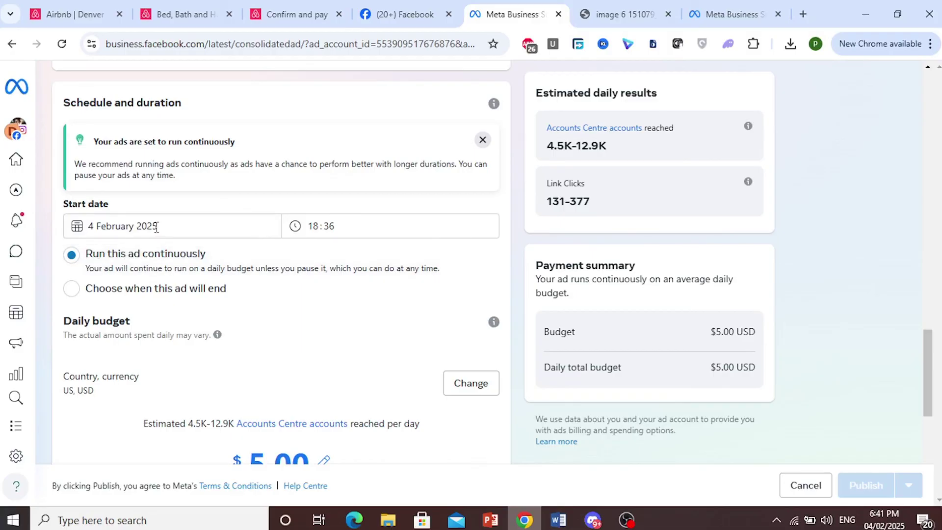
scroll(191, 333, "down", 2)
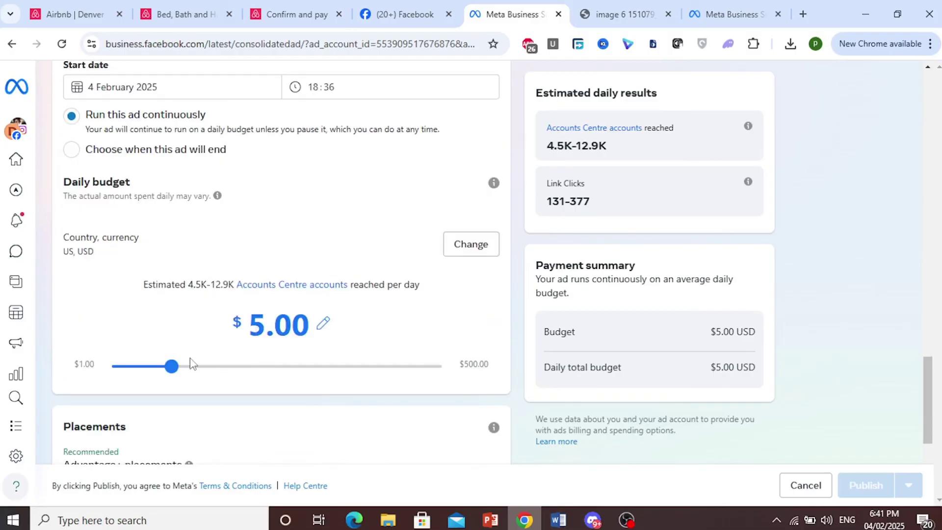
scroll(181, 372, "down", 2)
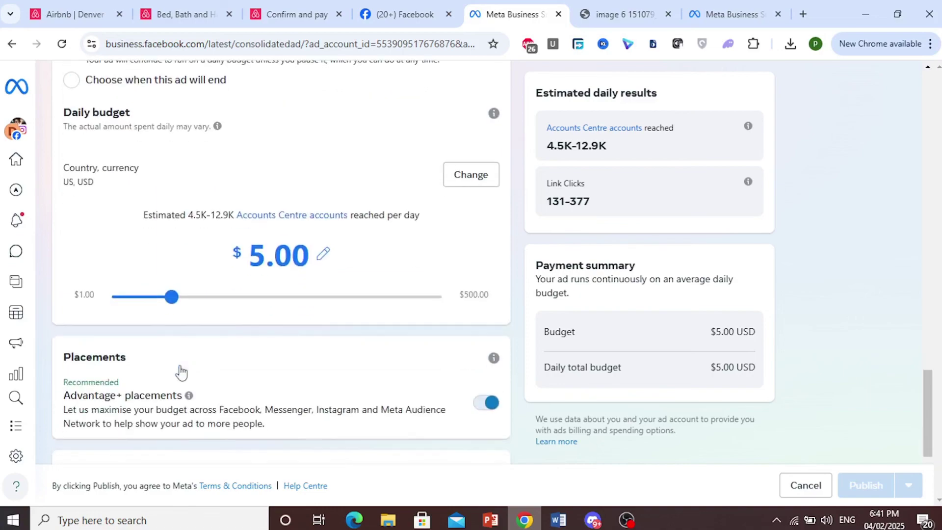
scroll(417, 390, "down", 2)
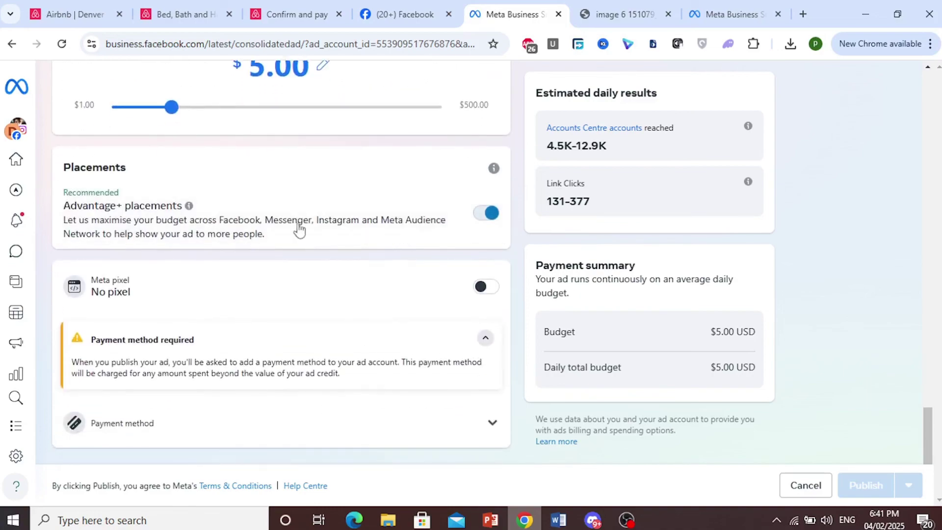
scroll(361, 319, "up", 1)
scroll(142, 357, "down", 1)
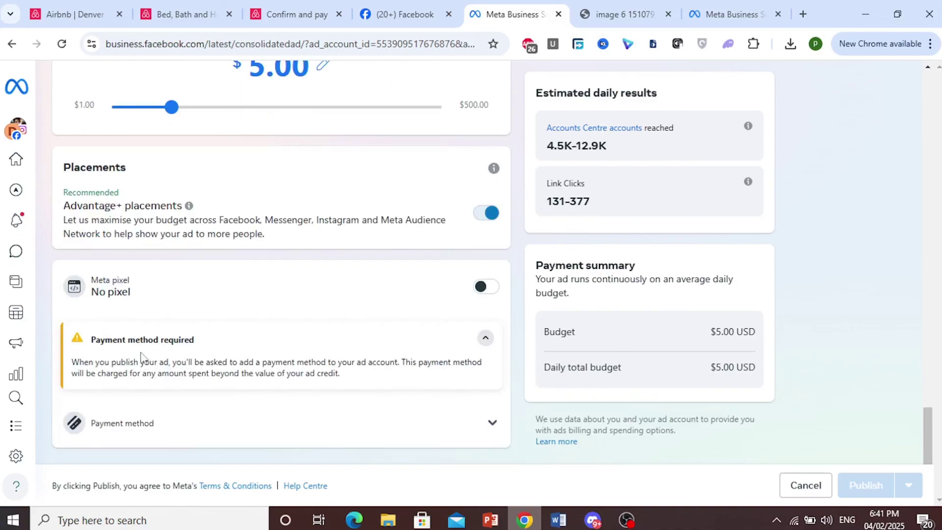